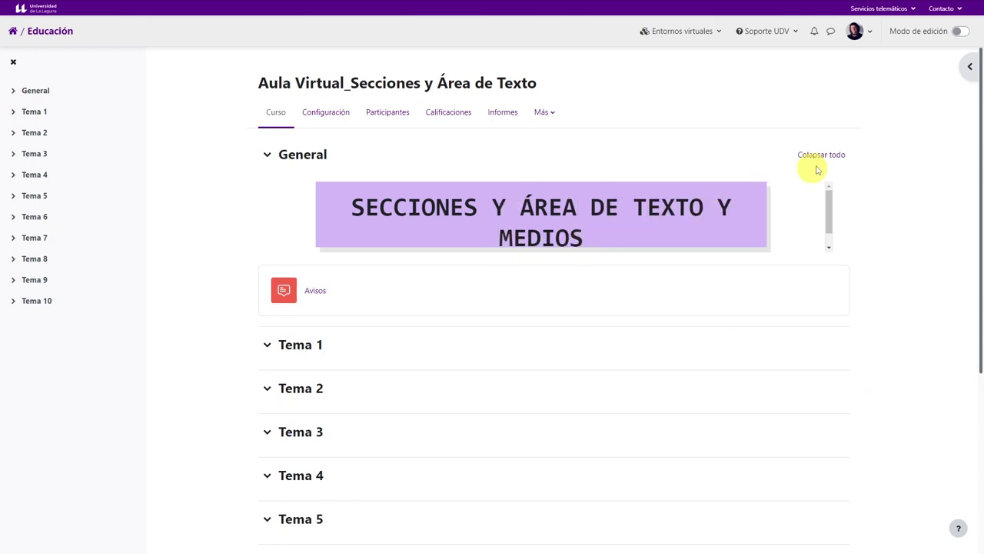
Turn on editing mode for the course and rename the Tema 1 section as "INFORMACIÓN GENERAL"
left_click(961, 32)
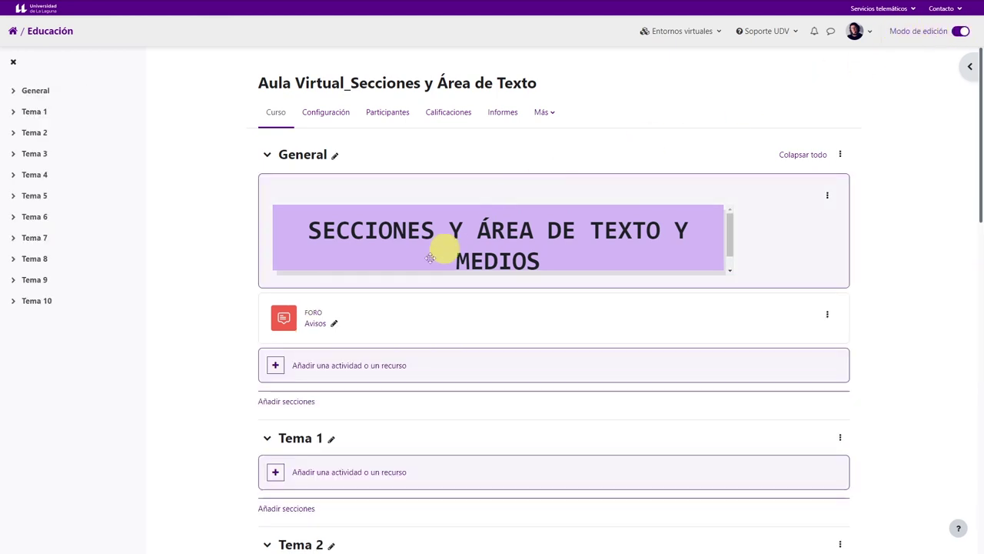
scroll(324, 336, "down", 3)
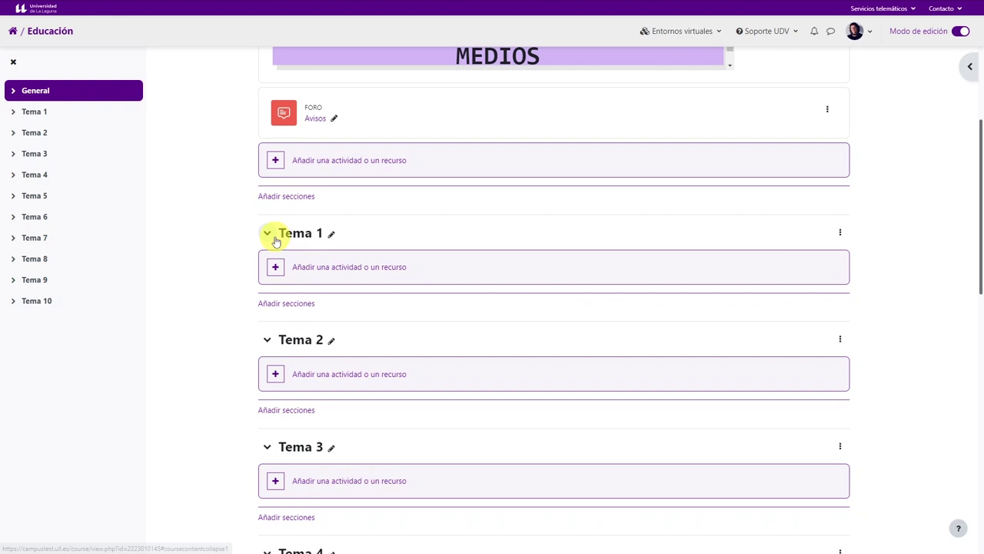
scroll(275, 361, "down", 2)
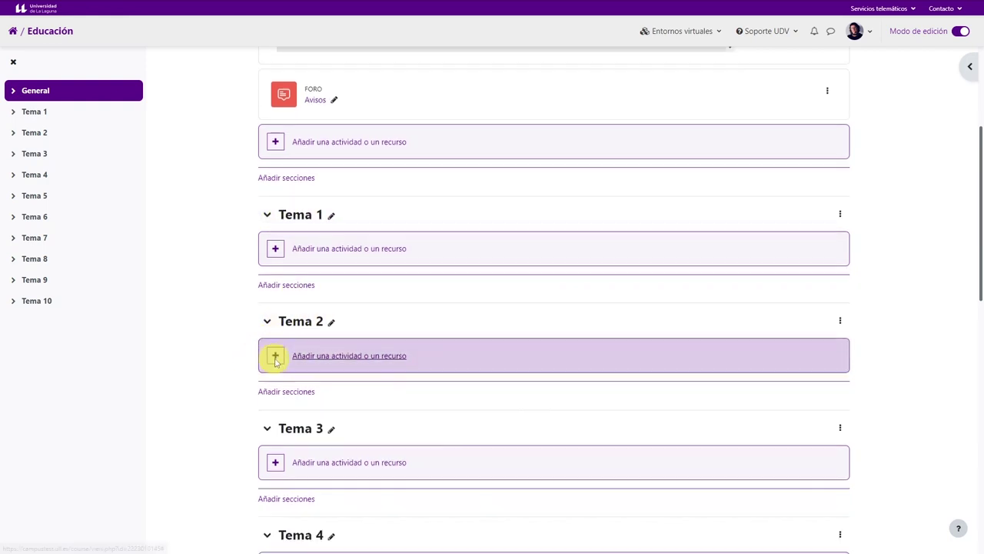
scroll(299, 360, "up", 2)
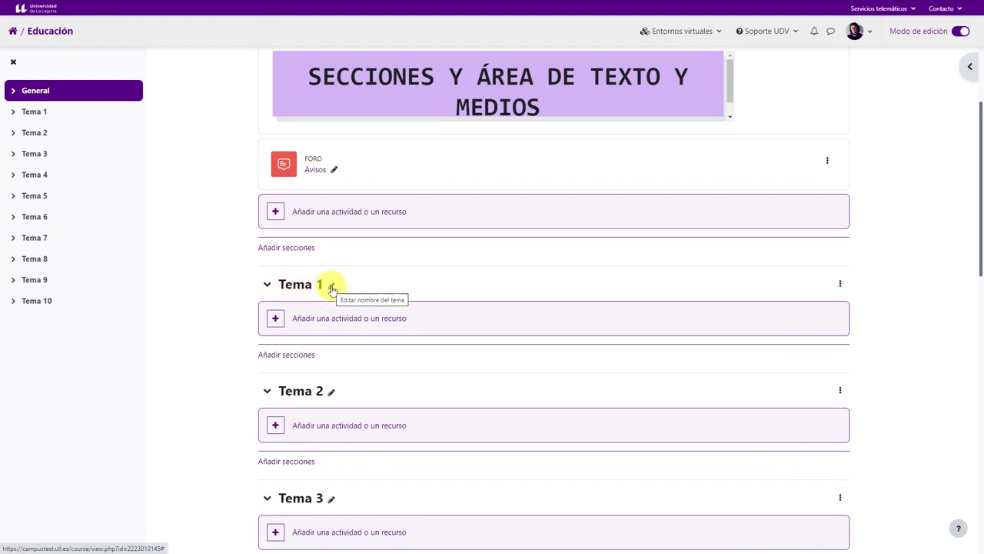
left_click(333, 287)
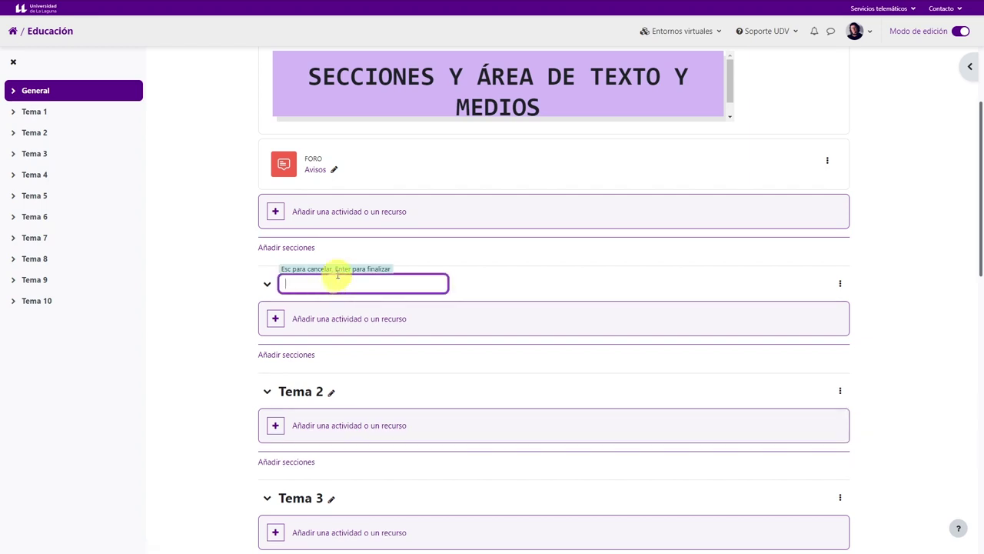
type("INFORMACIÓN GENERAL")
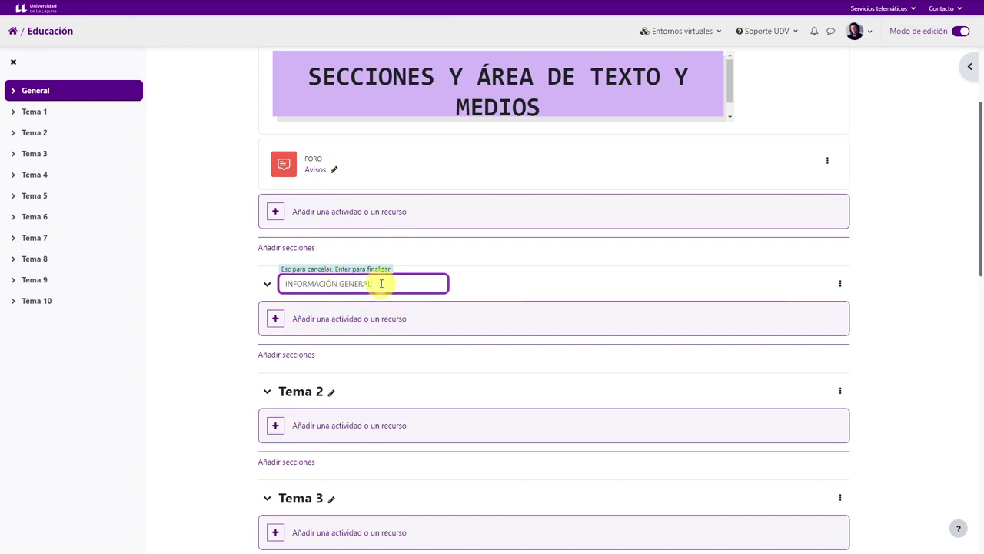
key("Return")
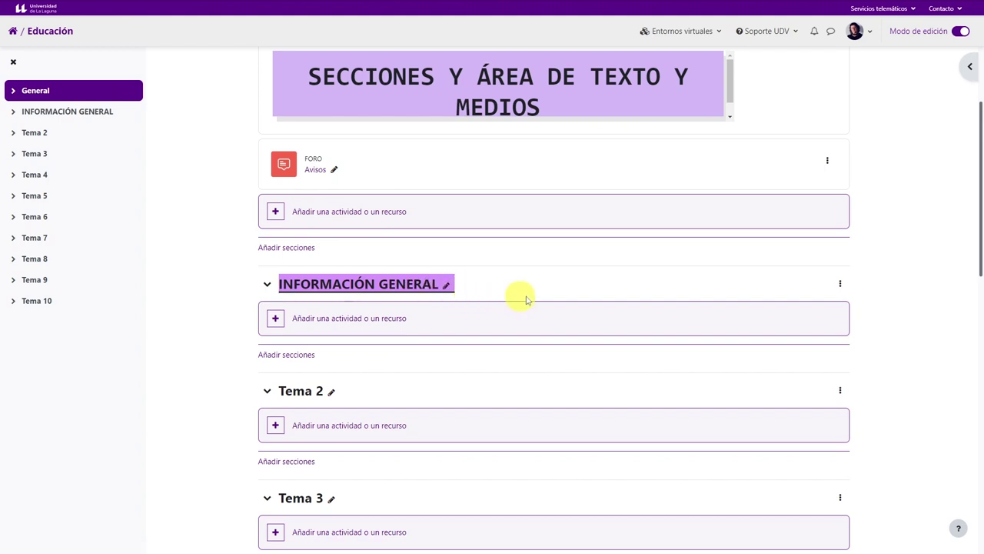
Review the edit form of the INFORMACIÓN GENERAL section, including its summary editor, and leave it without saving
left_click(841, 284)
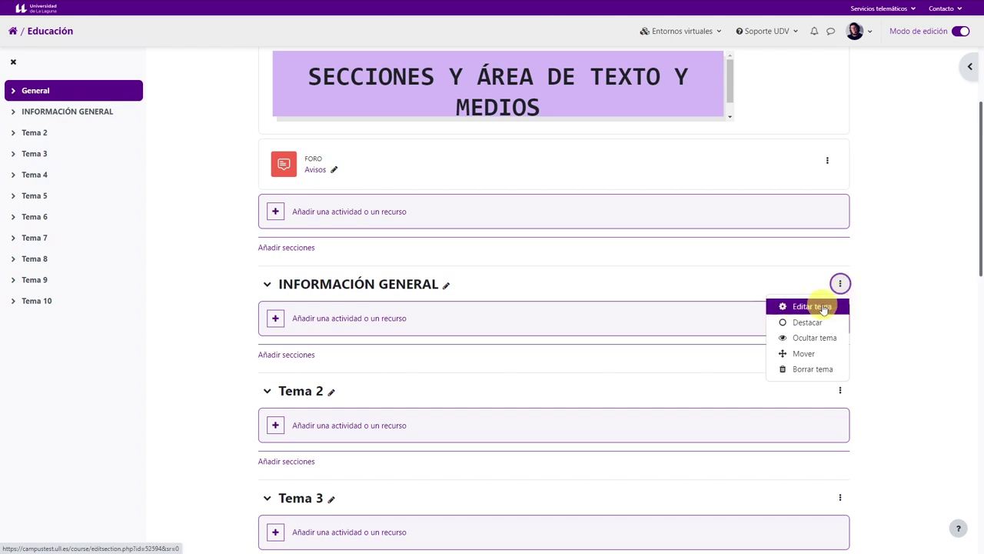
left_click(798, 308)
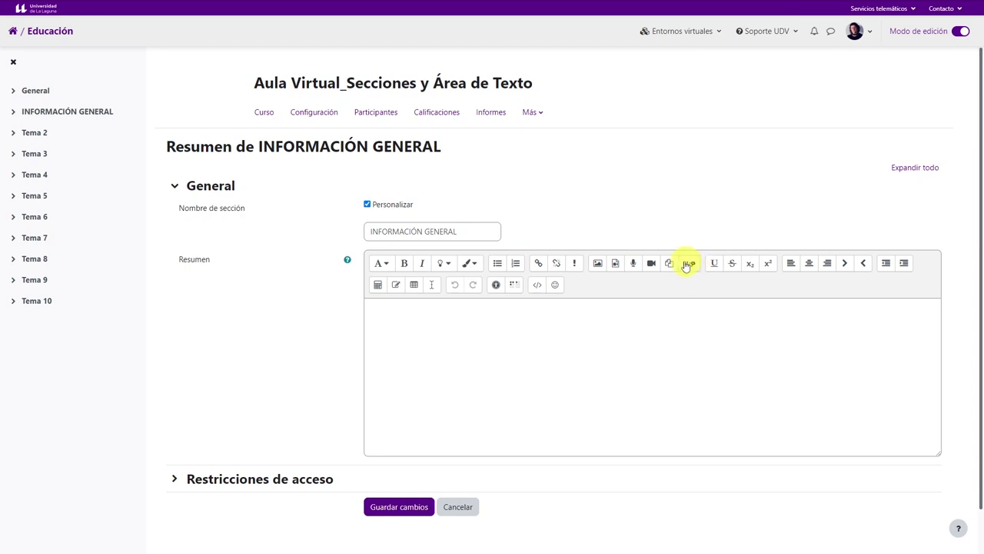
scroll(565, 312, "down", 2)
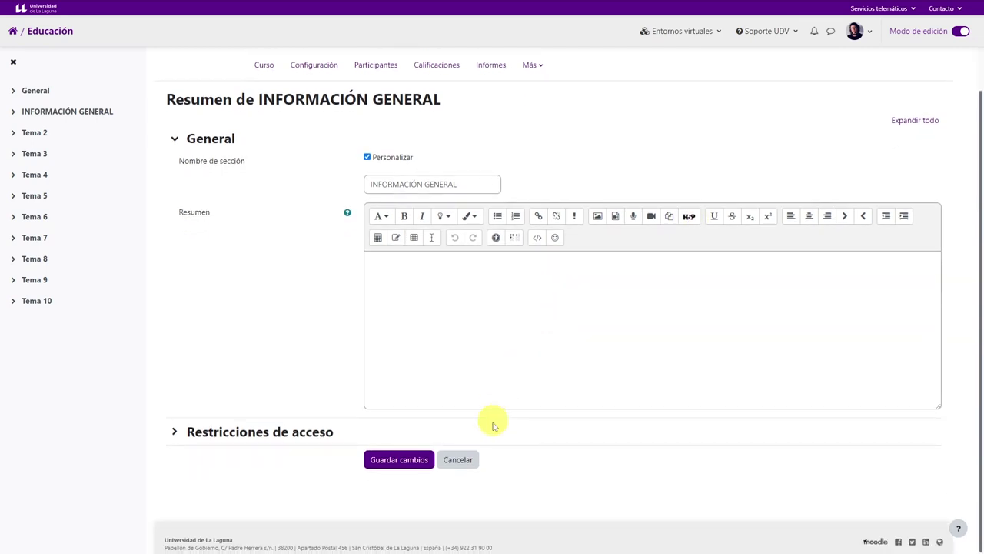
left_click(460, 462)
Add an Área de texto y medios resource to the INFORMACIÓN GENERAL section and enter the text "INFORMACIÓN GENERAL"
scroll(469, 408, "up", 1)
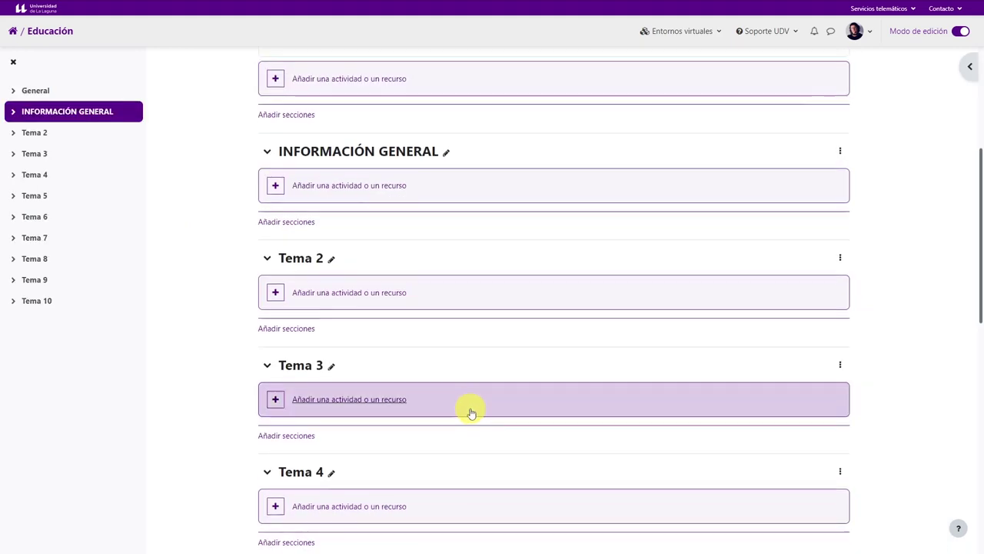
scroll(469, 405, "up", 1)
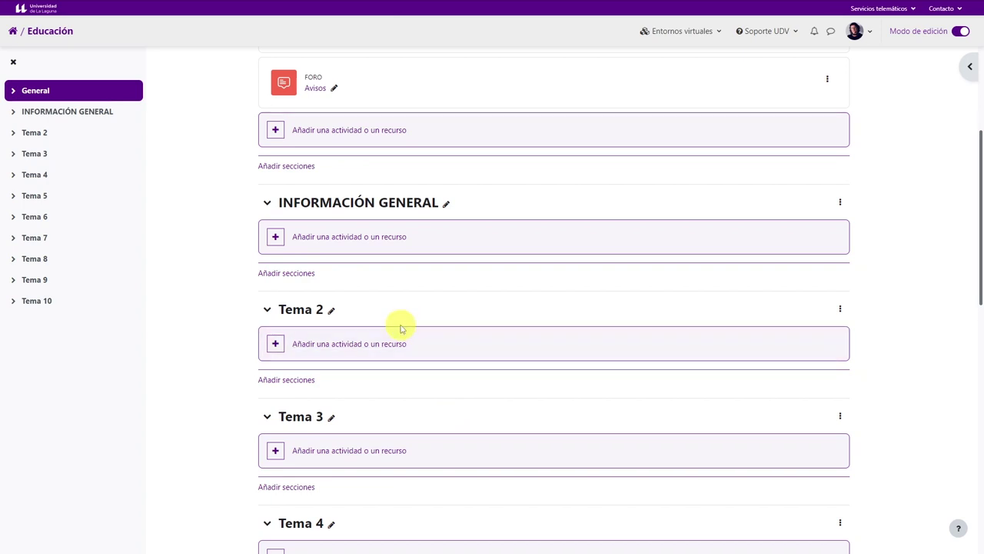
scroll(402, 325, "up", 1)
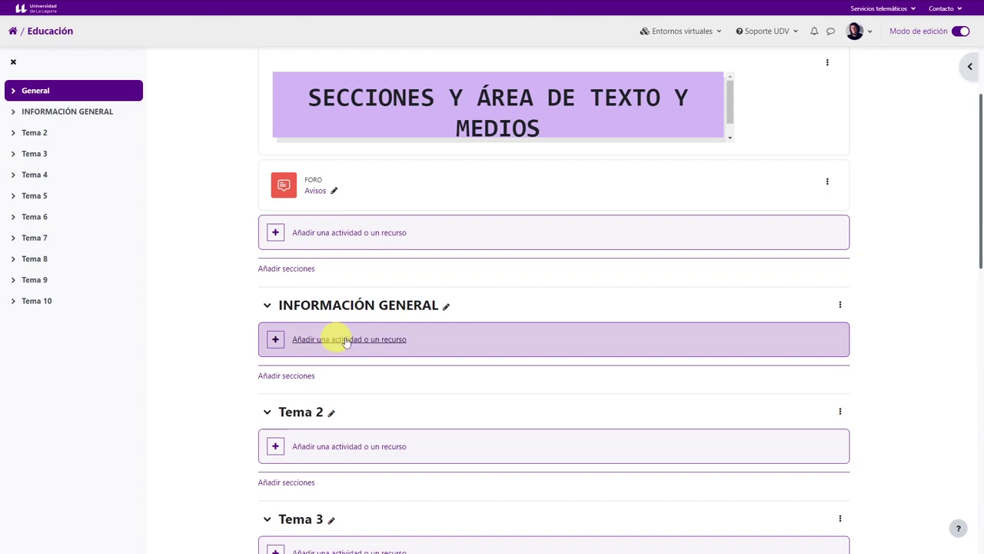
left_click(374, 341)
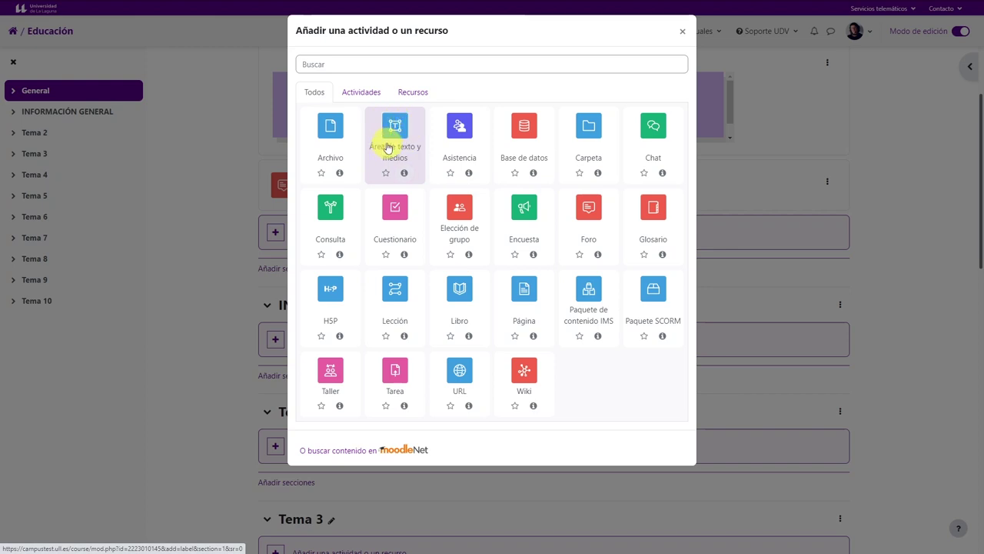
left_click(408, 96)
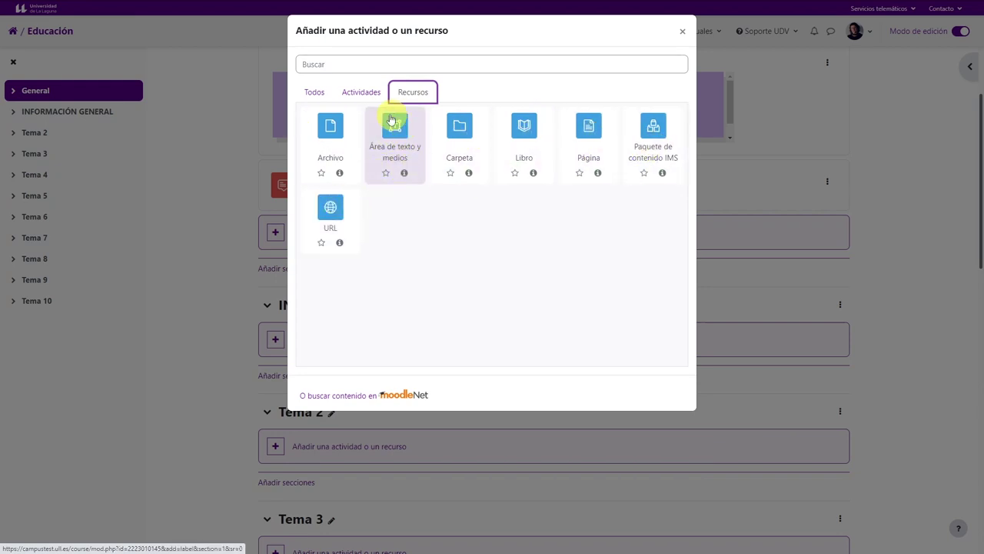
left_click(406, 152)
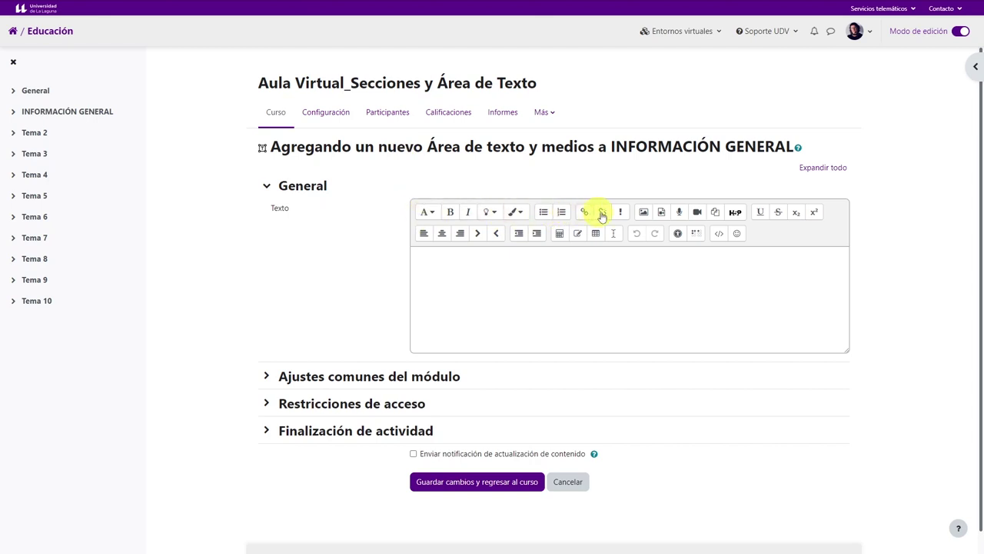
left_click(438, 261)
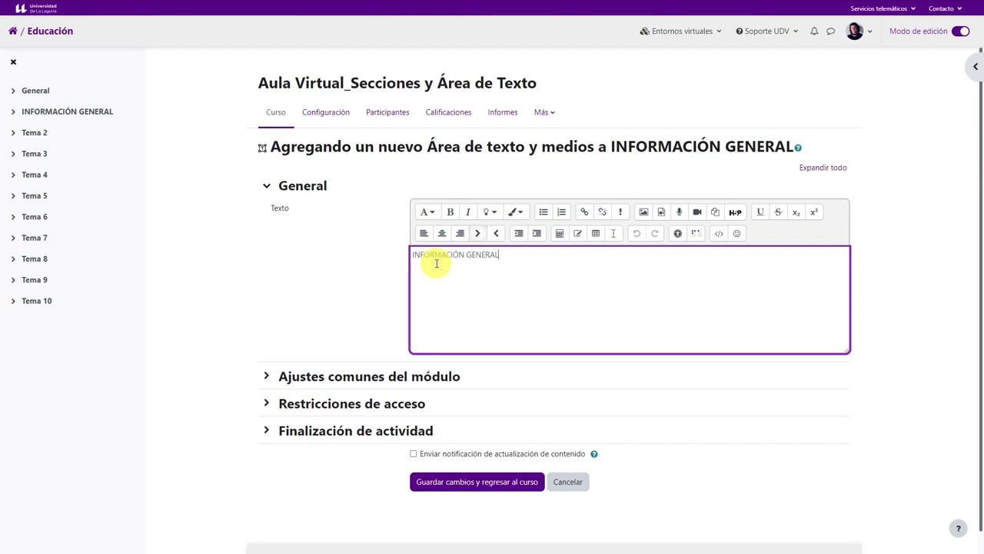
Format the entered text as a medium heading in italics with a blue font colour, and add a line break after it
left_click_drag(504, 254, 408, 259)
left_click(429, 212)
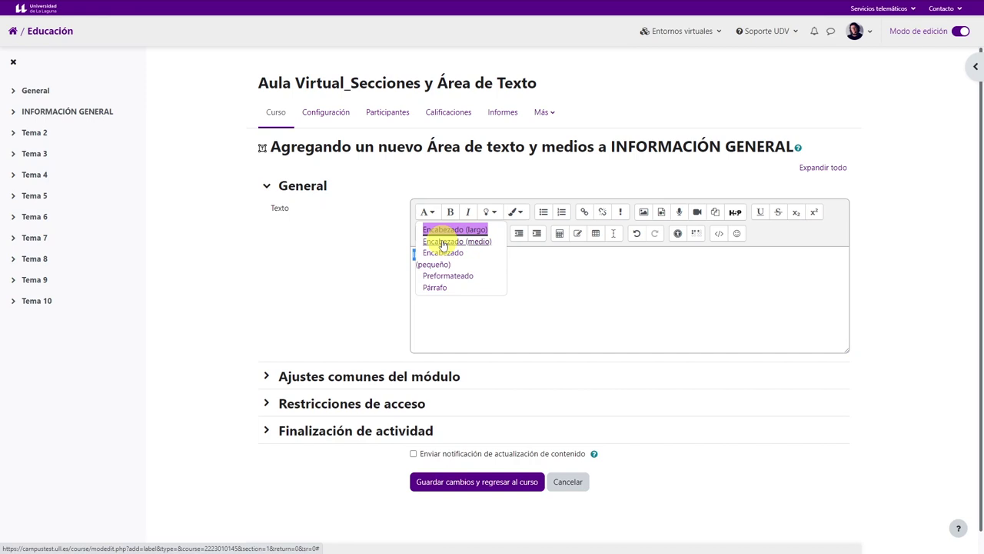
left_click(460, 241)
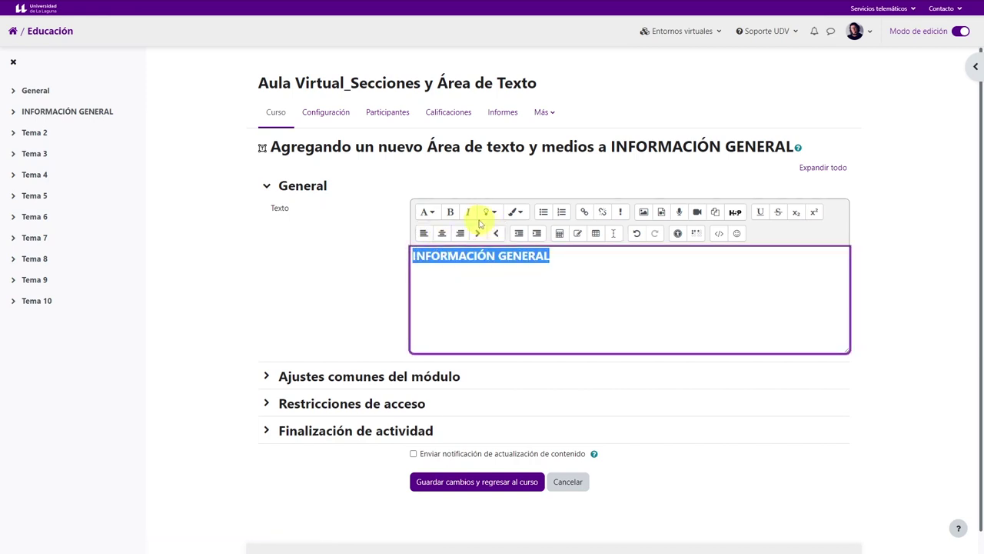
left_click(468, 213)
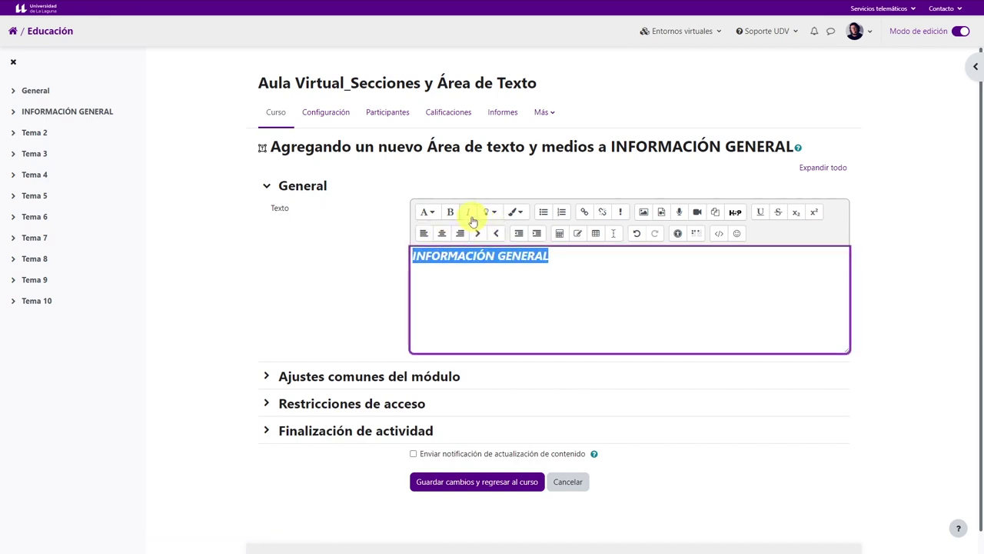
left_click(518, 212)
left_click(516, 308)
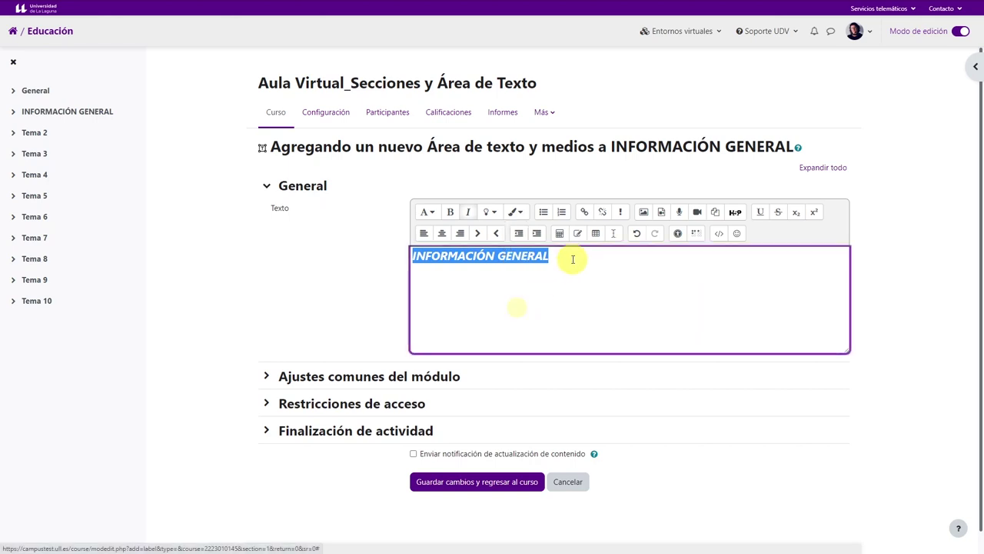
left_click(571, 256)
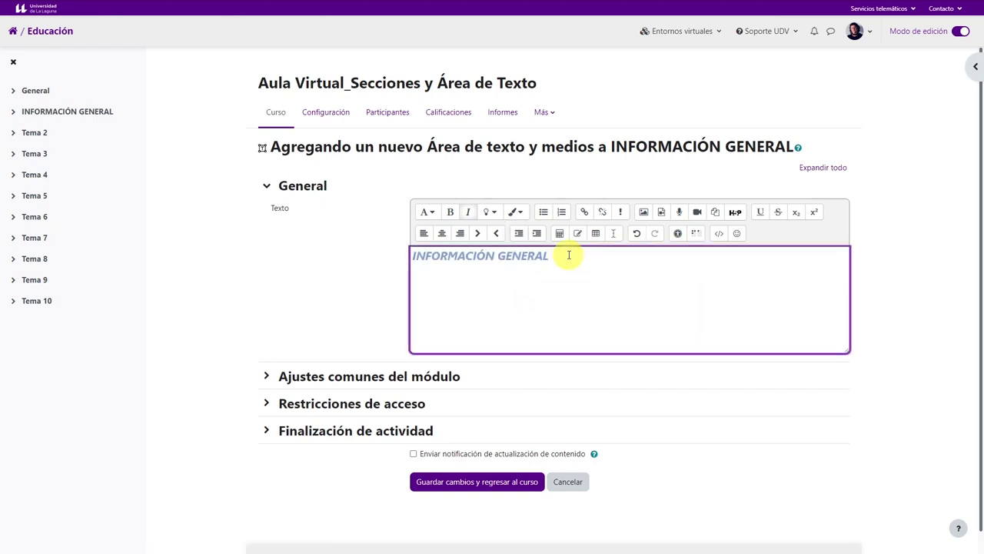
key("Return")
Save the new text and media area and return to the course
scroll(436, 286, "down", 1)
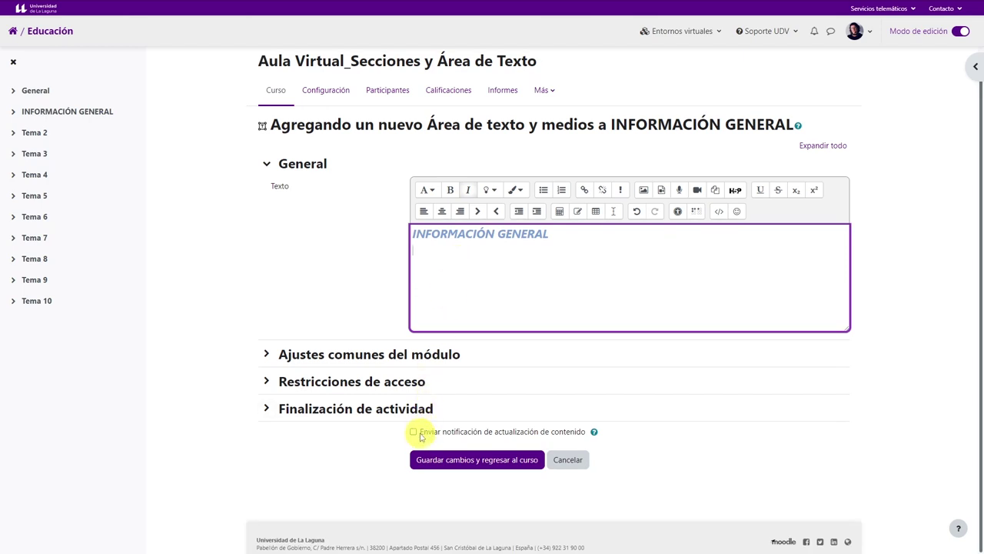
left_click(413, 433)
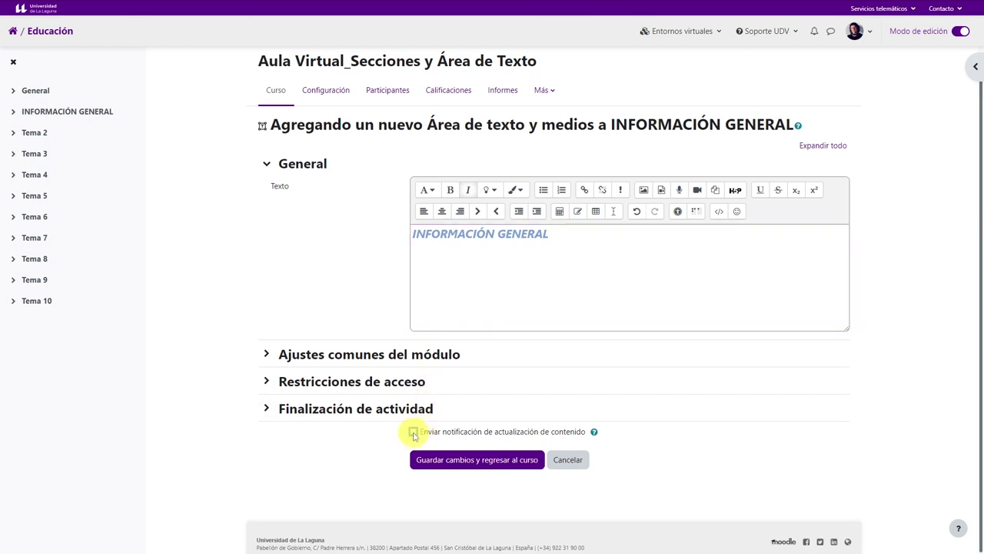
left_click(499, 460)
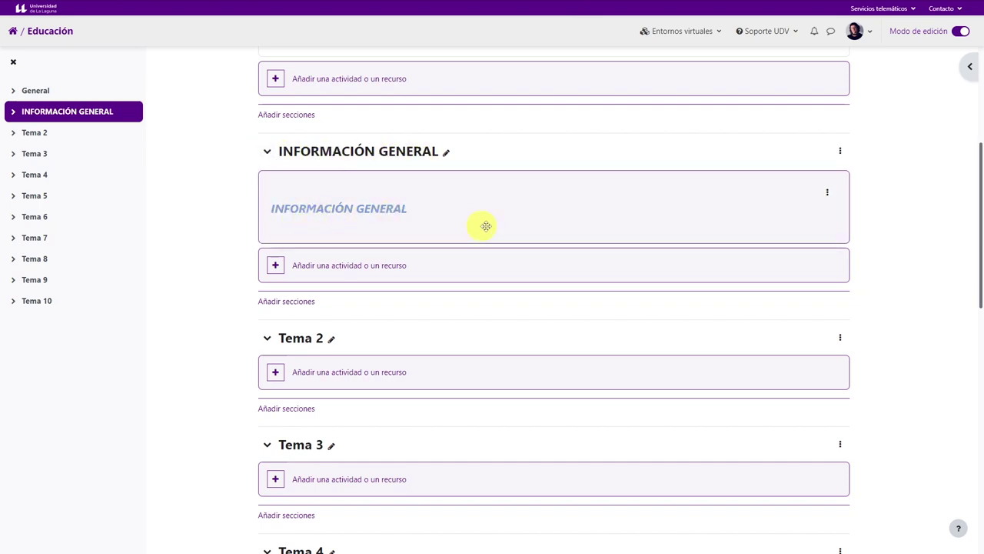
Turn off editing mode and review the INFORMACIÓN GENERAL section and the remaining topics on the course page
left_click(961, 30)
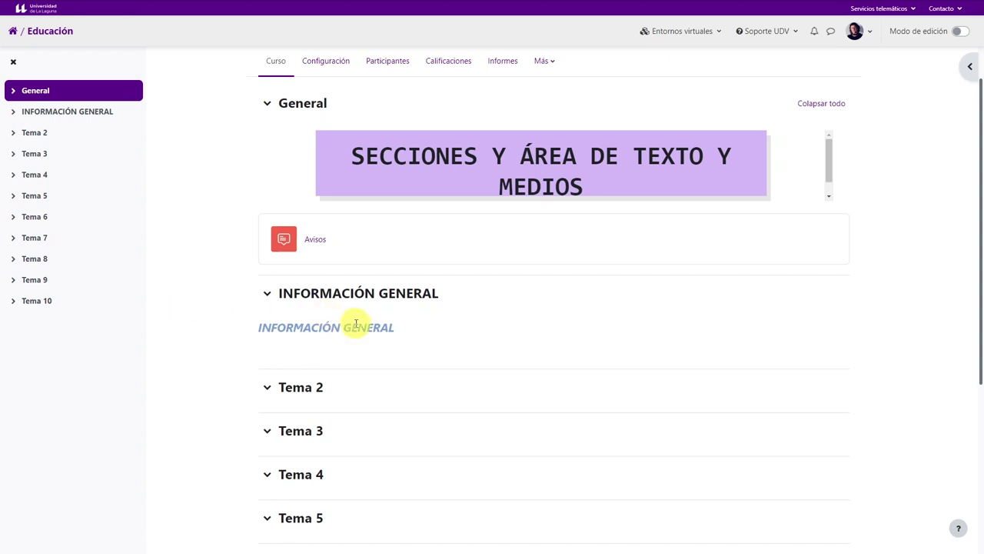
scroll(439, 310, "down", 2)
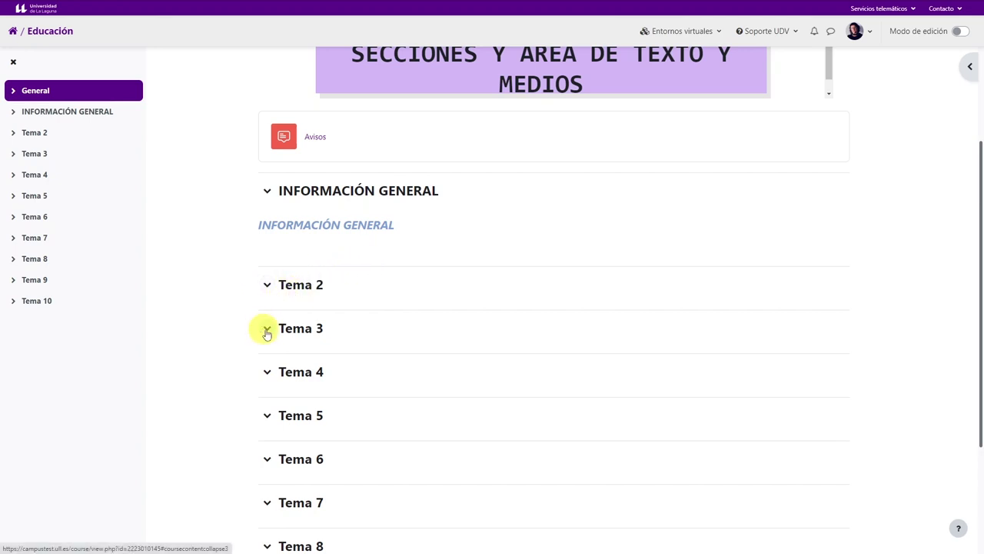
scroll(366, 268, "up", 2)
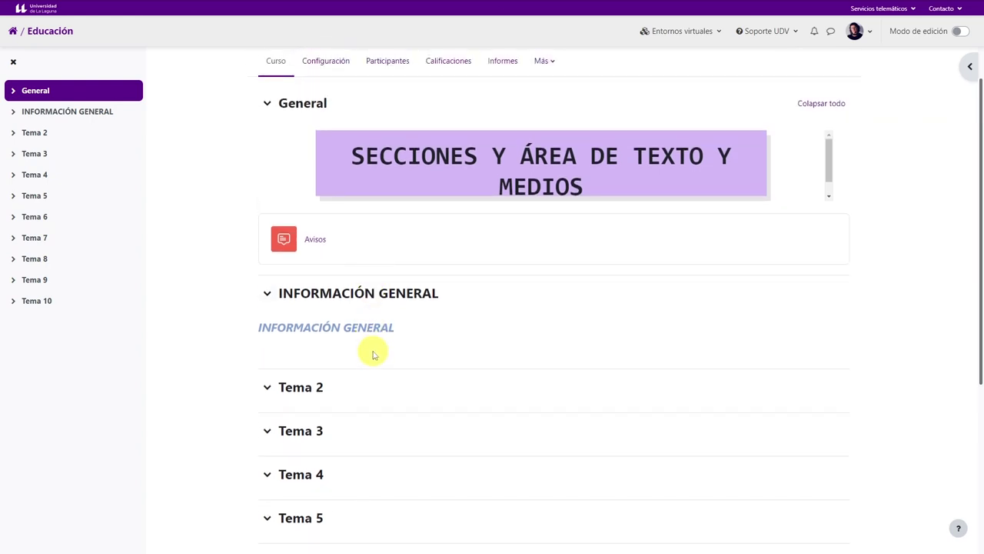
scroll(374, 355, "up", 1)
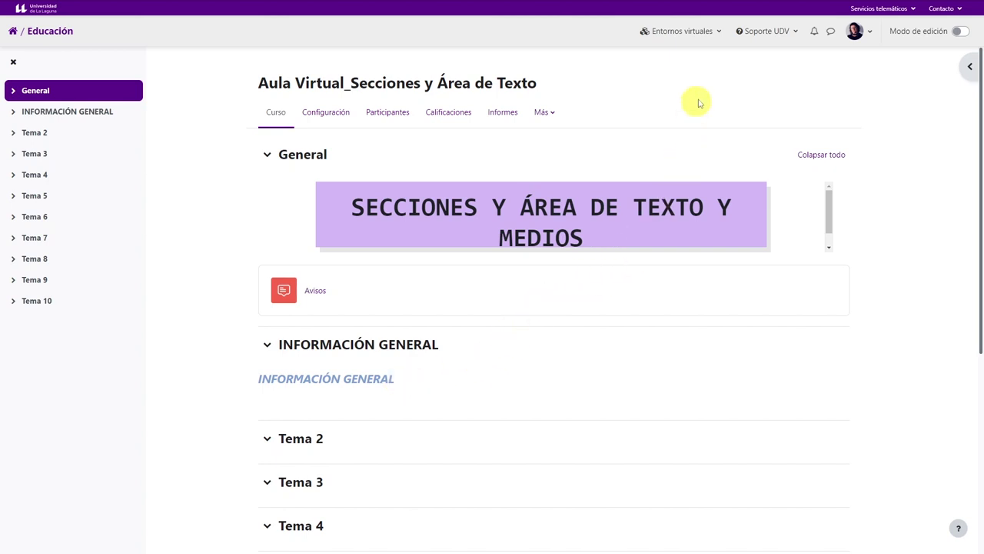
Look at the help resources offered under Soporte UDV and log out of the virtual campus
left_click(767, 37)
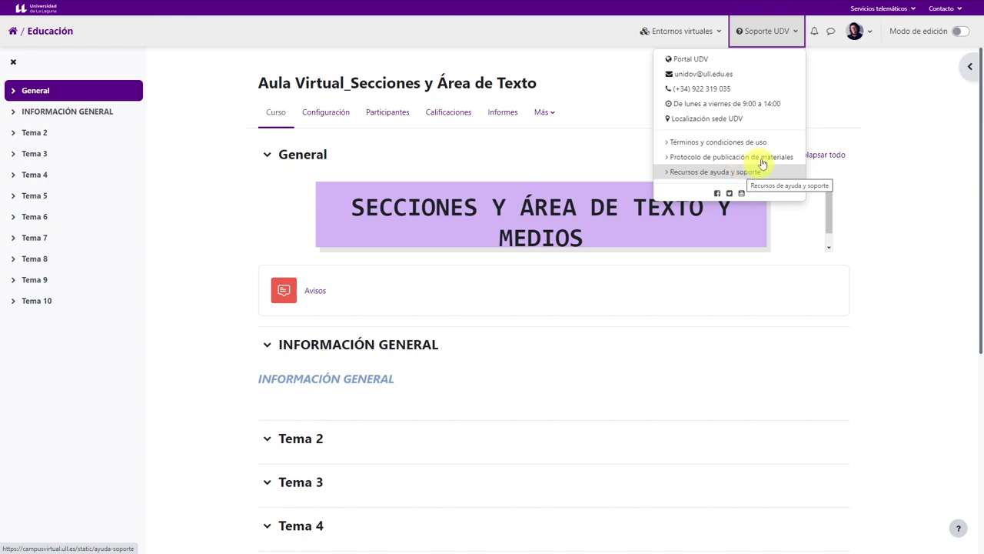
left_click(850, 75)
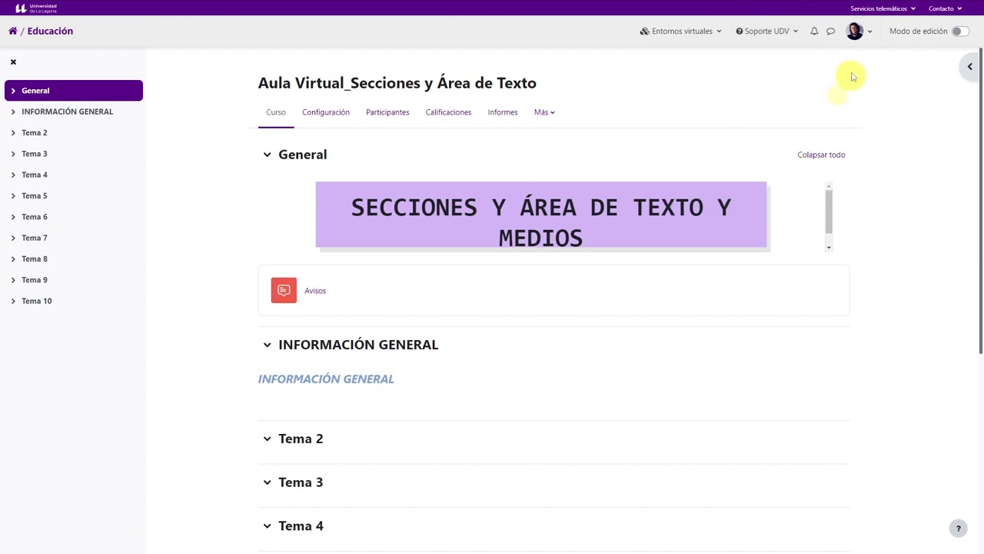
left_click(869, 35)
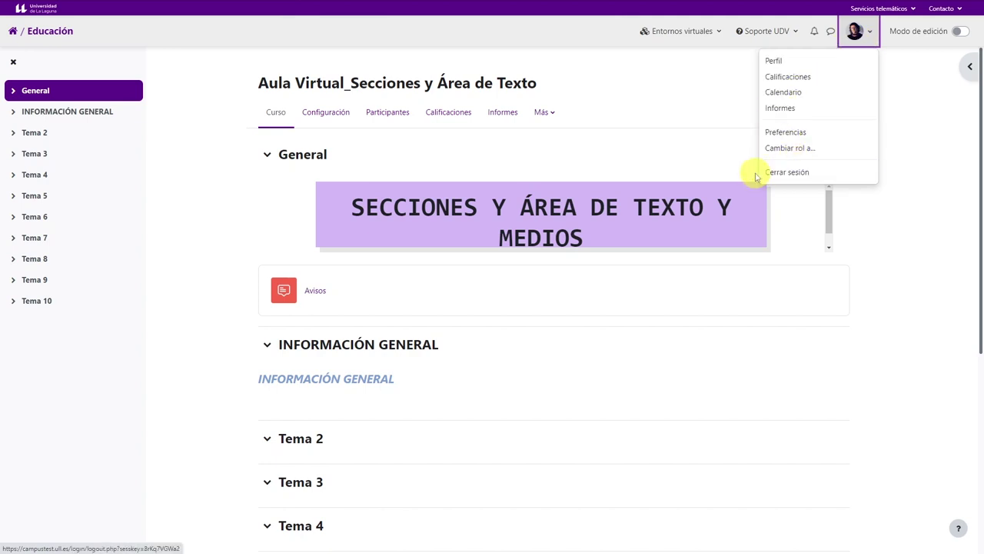
left_click(786, 172)
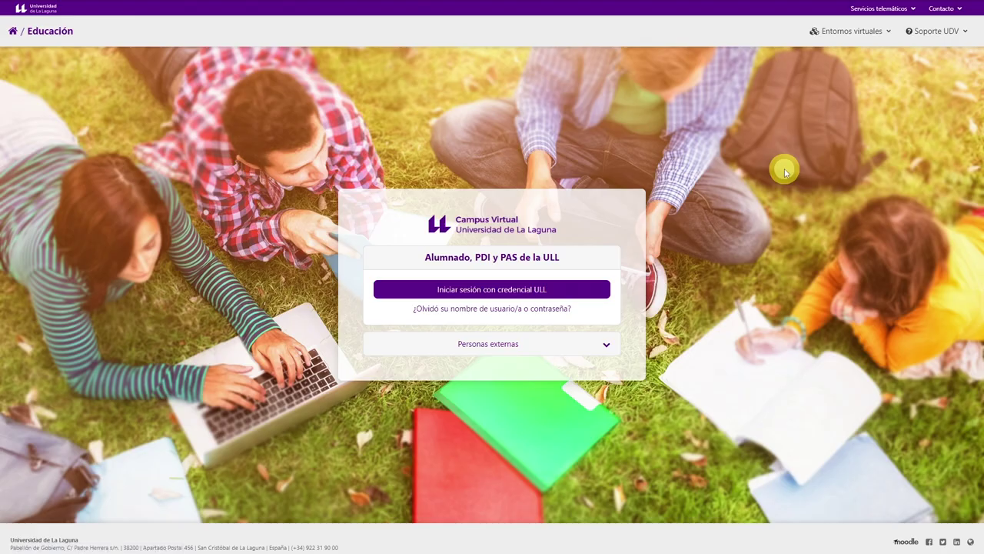